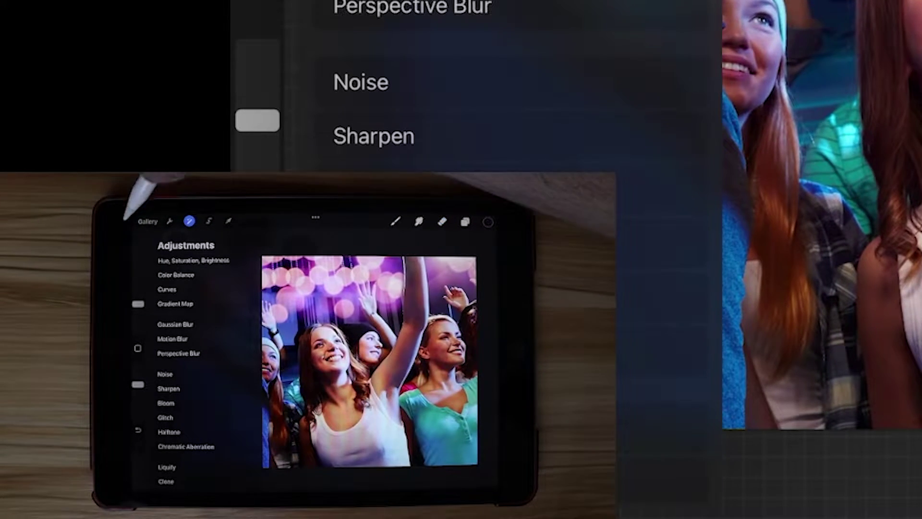
Step: Trial a whole-photo Gaussian Blur at 15%, then undo it back to 0%
{"action": "left_click", "coordinate": [176, 325]}
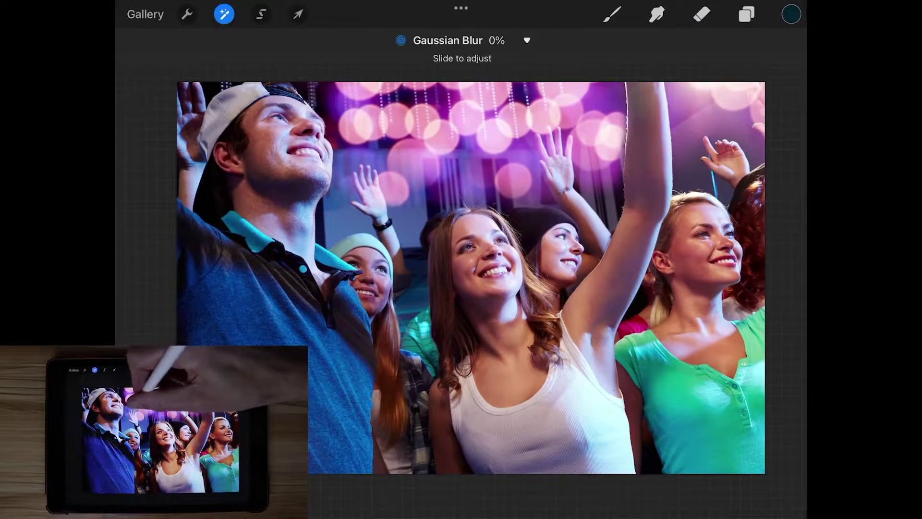
{"action": "mouse_move", "coordinate": [403, 109]}
{"action": "left_mouse_down"}
{"action": "mouse_move", "coordinate": [523, 108]}
{"action": "mouse_move", "coordinate": [452, 101]}
{"action": "left_mouse_up"}
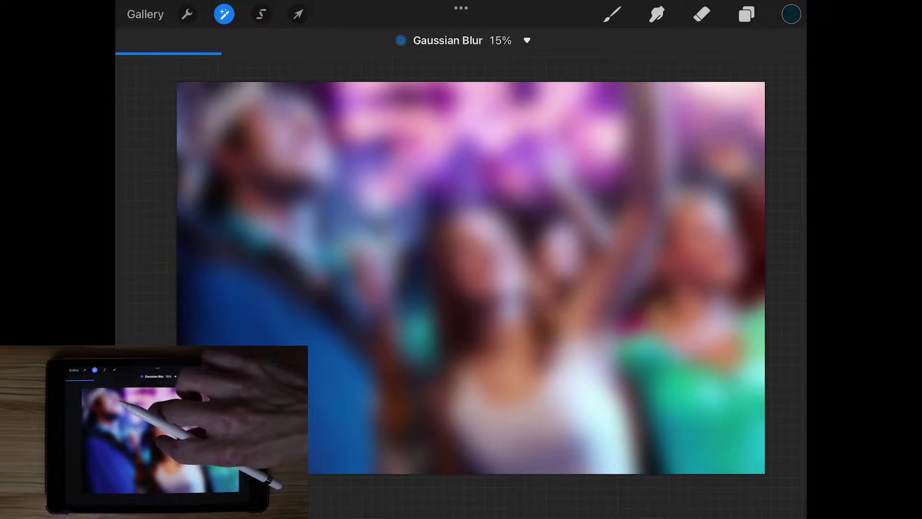
{"action": "key", "text": "ctrl+z"}
{"action": "scroll", "coordinate": [490, 289], "scroll_direction": "up", "scroll_amount": 5}
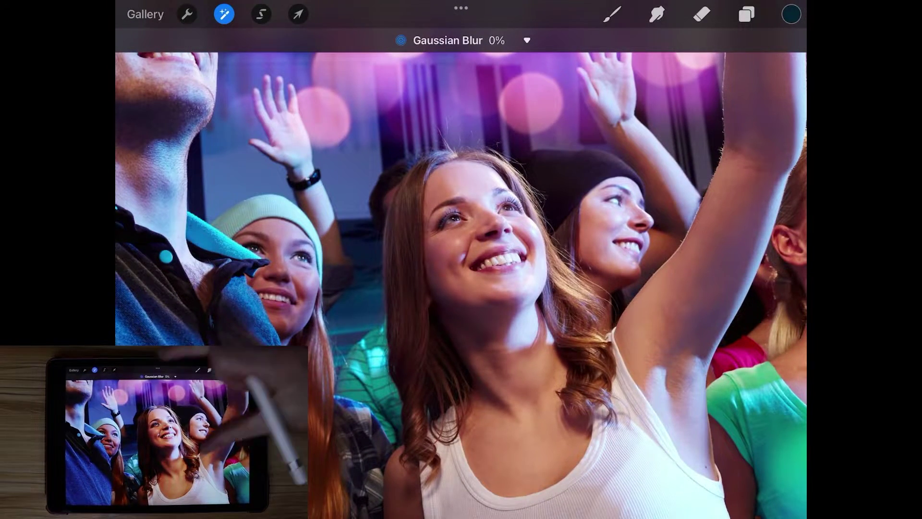
{"action": "scroll", "coordinate": [462, 274], "scroll_direction": "down", "scroll_amount": 5}
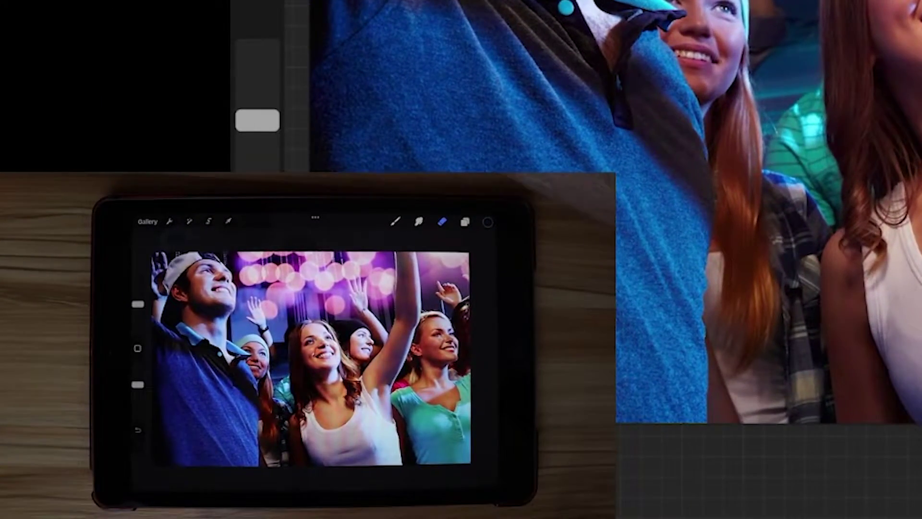
Step: Switch to the Selection tool in Freehand mode, with no selection drawn yet
{"action": "left_click", "coordinate": [208, 221]}
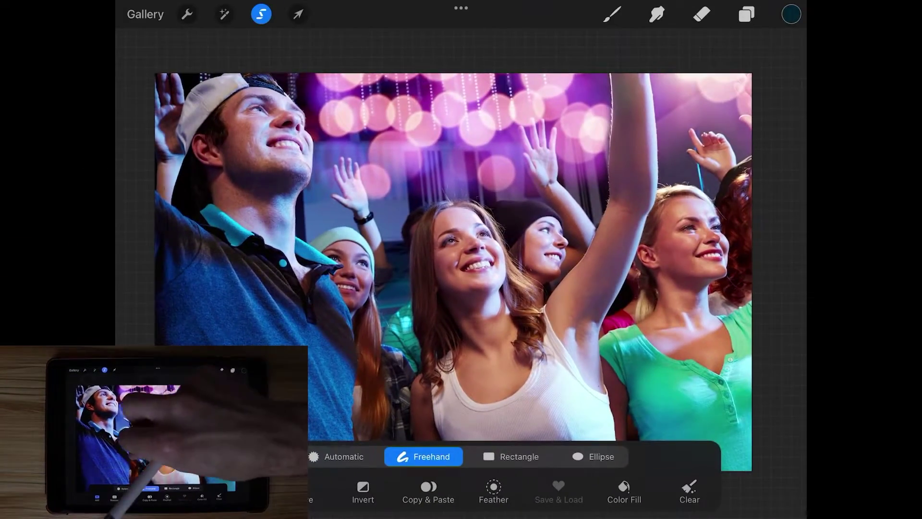
{"action": "scroll", "coordinate": [346, 267], "scroll_direction": "up", "scroll_amount": 5}
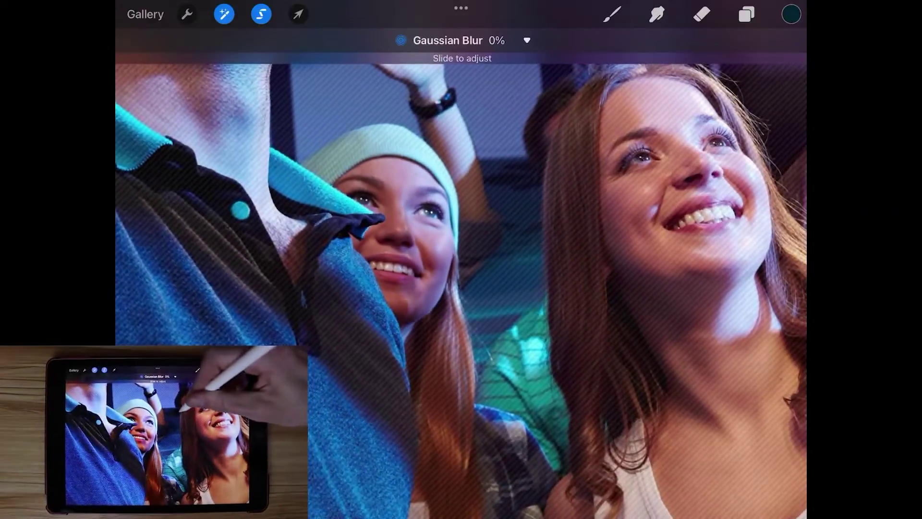
Step: Apply 7% Gaussian Blur to the selected beanie girl's face and finish the adjustment
{"action": "left_click_drag", "start_coordinate": [361, 180], "coordinate": [432, 274]}
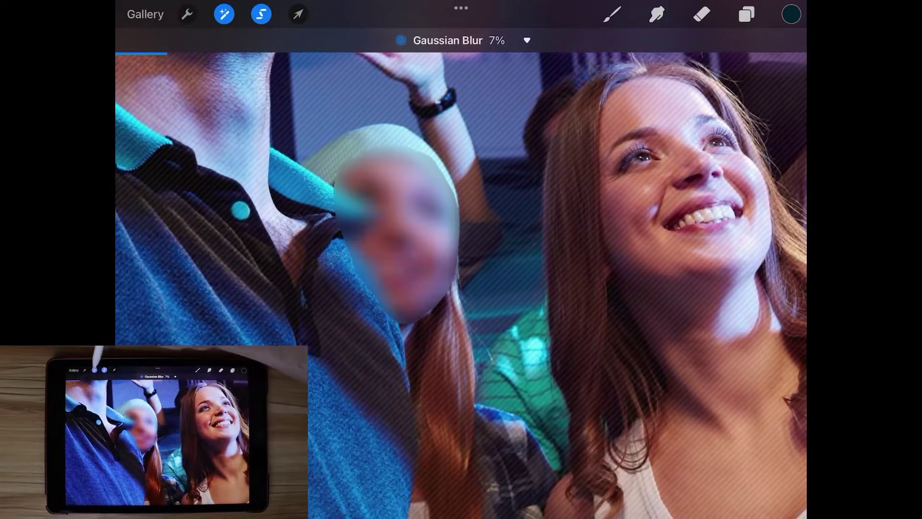
{"action": "left_click", "coordinate": [225, 14]}
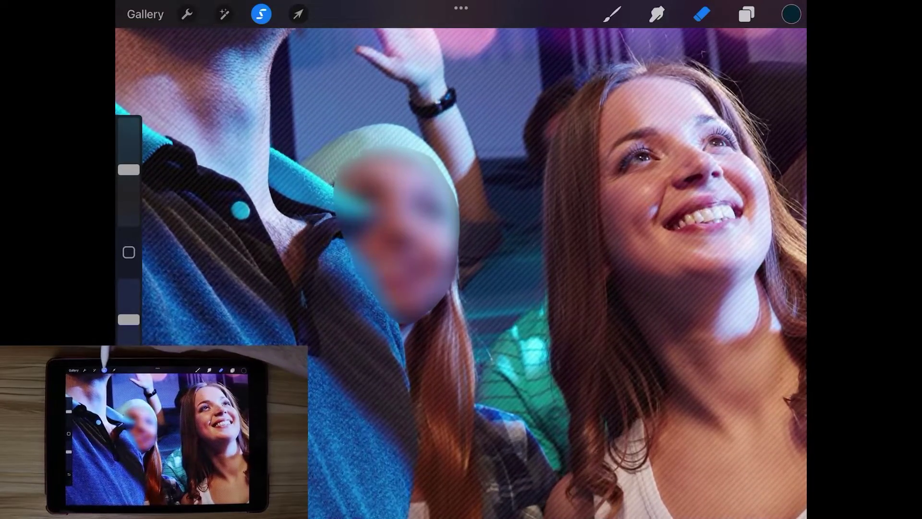
Step: Deselect the outline around the beanie girl's face
{"action": "left_click", "coordinate": [261, 14]}
{"action": "scroll", "coordinate": [462, 260], "scroll_direction": "down", "scroll_amount": 3}
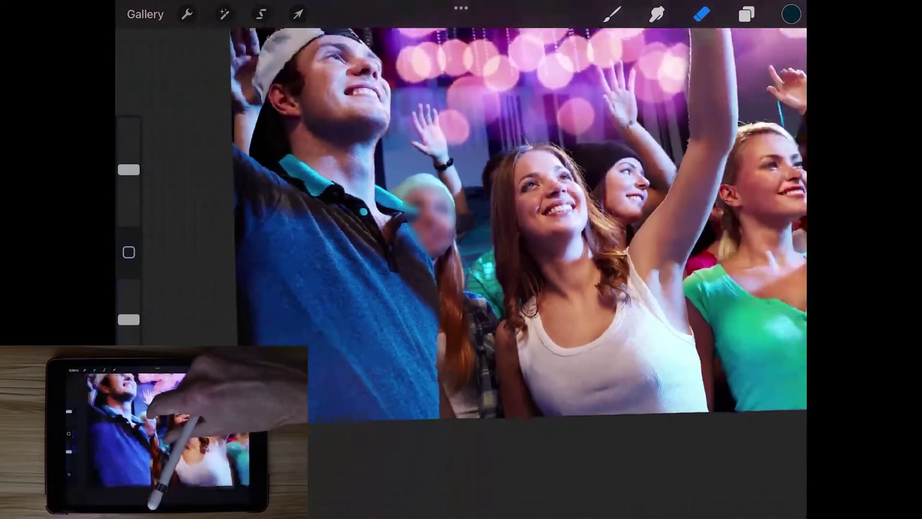
{"action": "scroll", "coordinate": [462, 260], "scroll_direction": "down", "scroll_amount": 3}
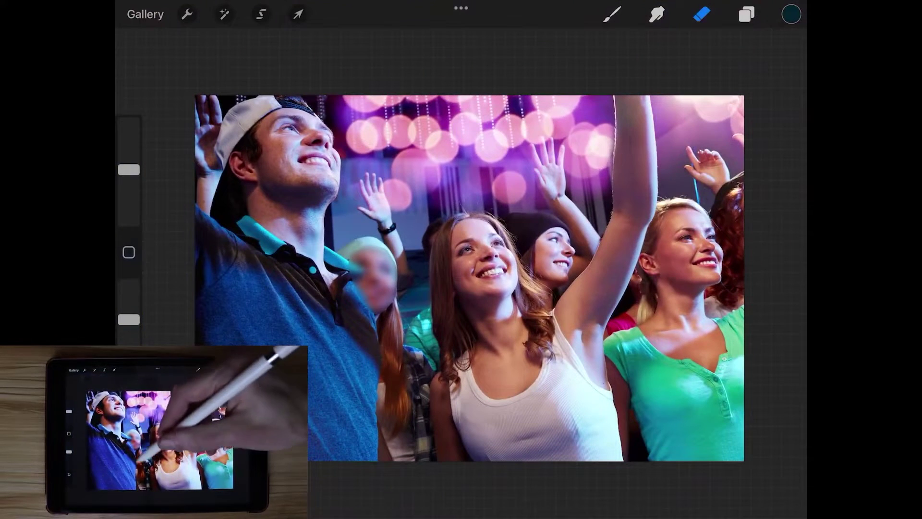